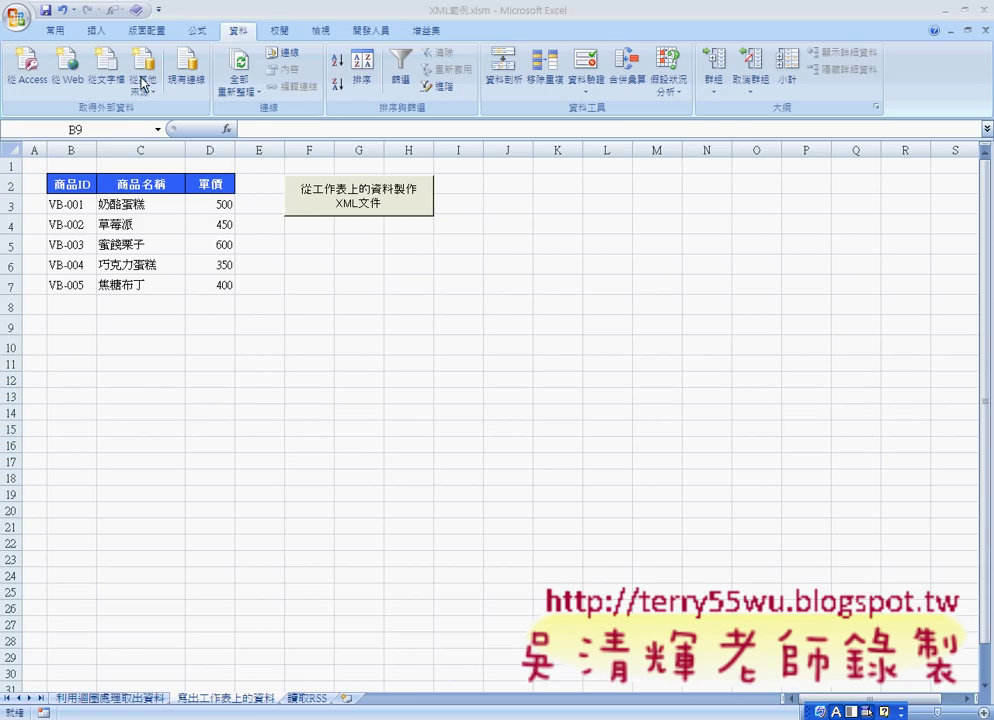
# Start importing 商品編號.xml from the Desktop via XML Data Import, with B9 as the destination
pyautogui.click(73, 322)
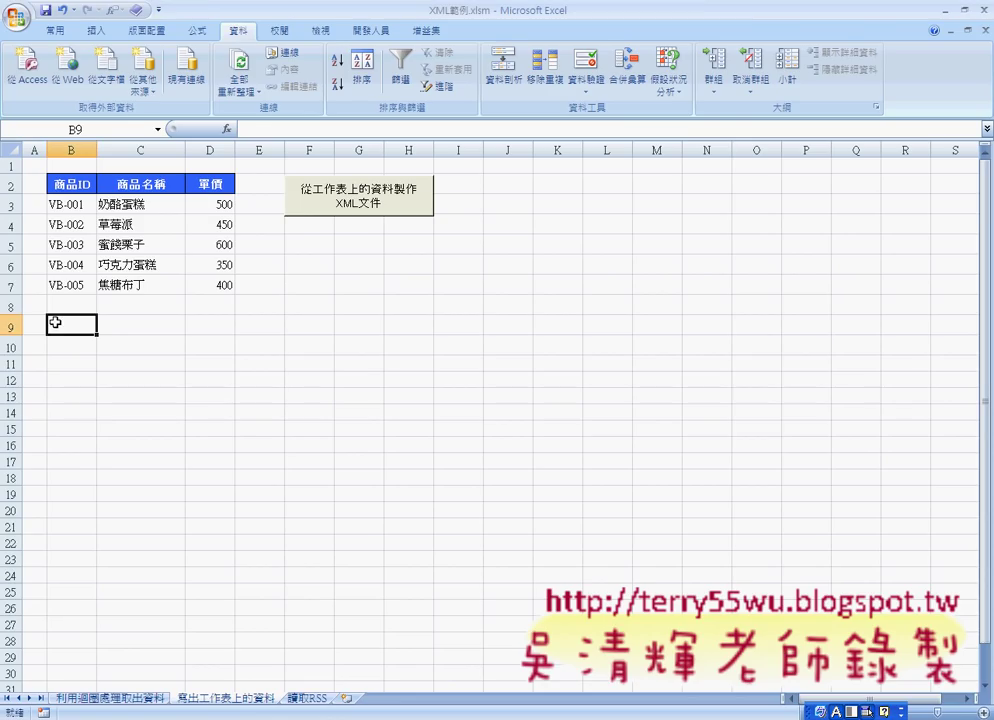
pyautogui.click(146, 88)
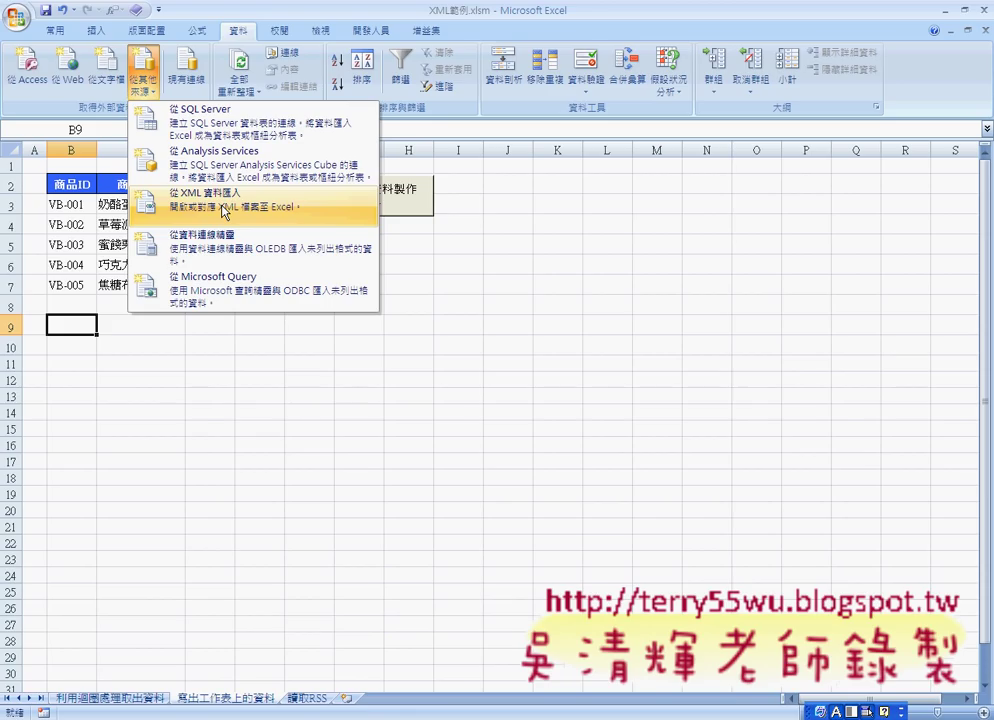
pyautogui.click(224, 211)
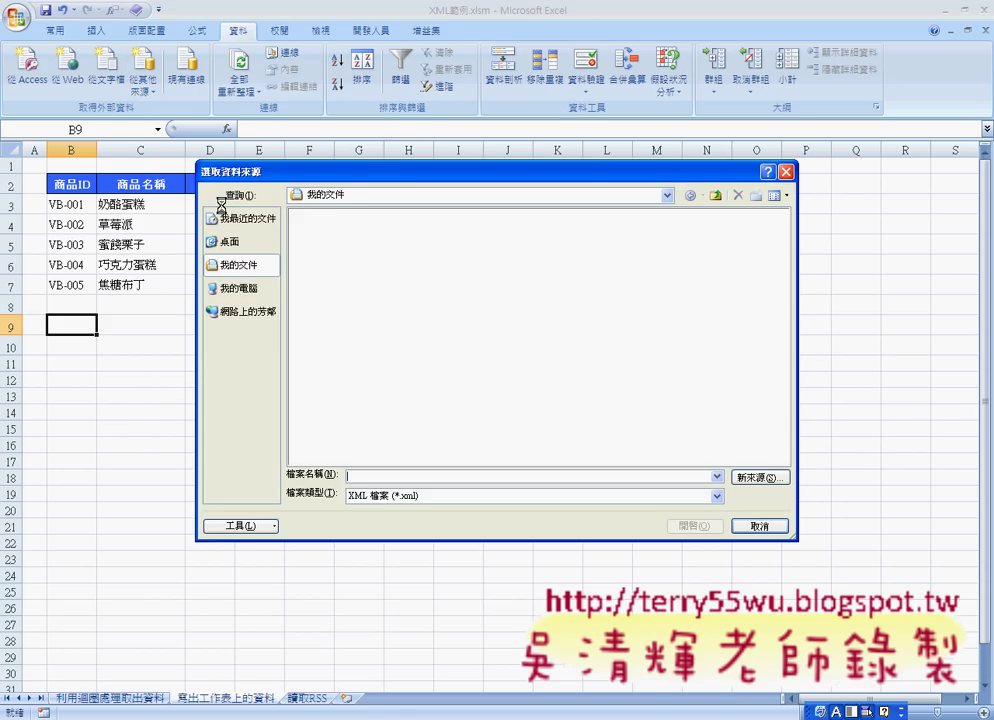
pyautogui.click(230, 242)
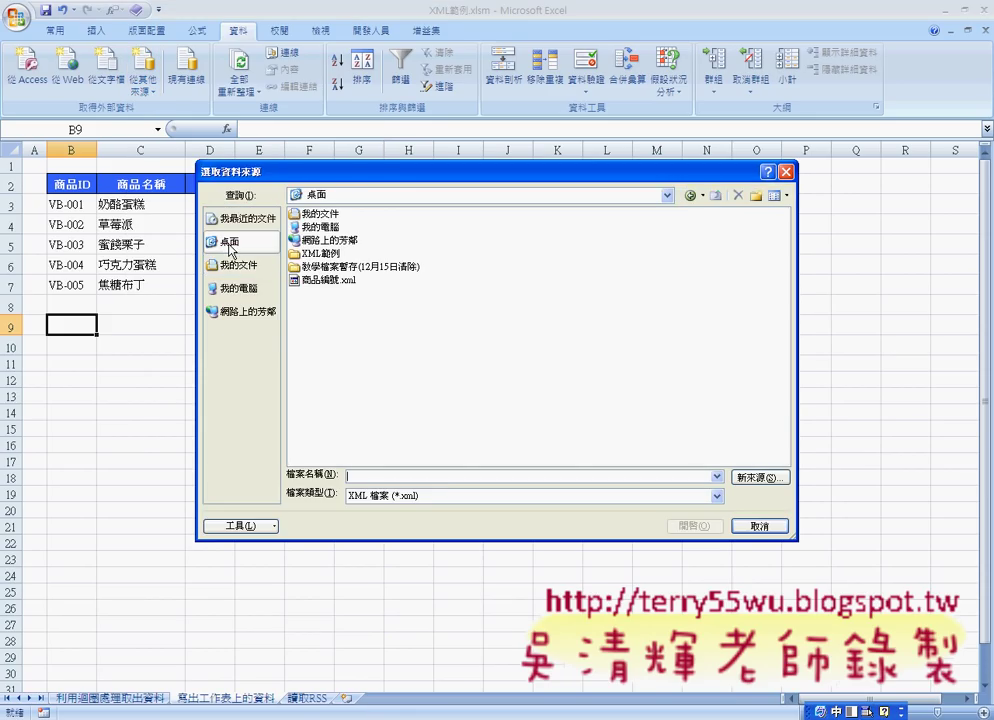
pyautogui.click(341, 283)
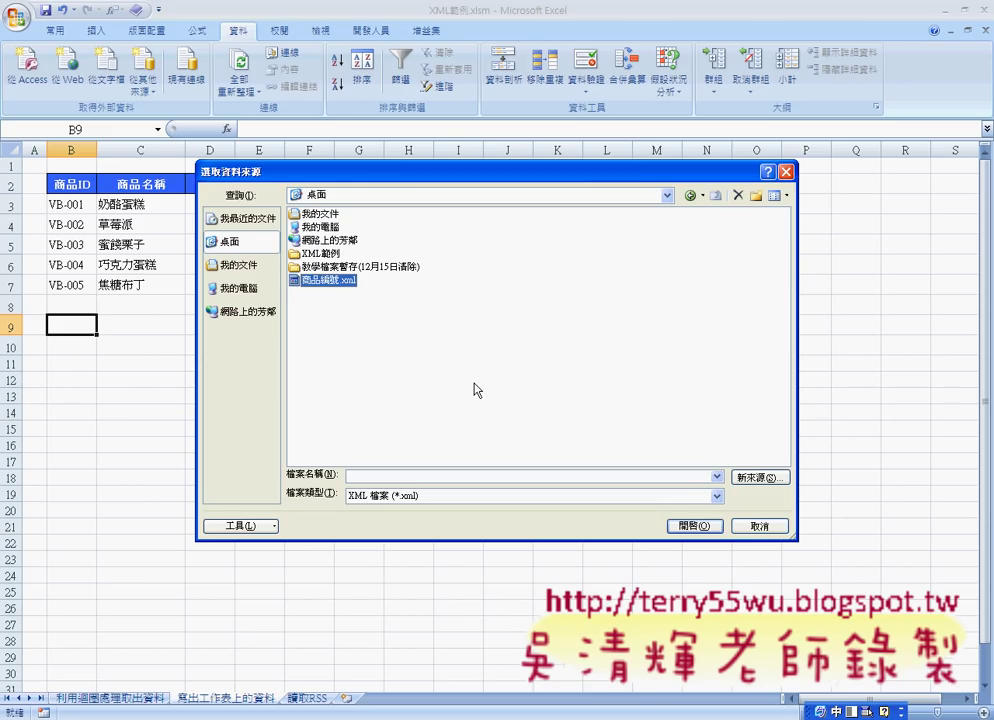
pyautogui.click(696, 526)
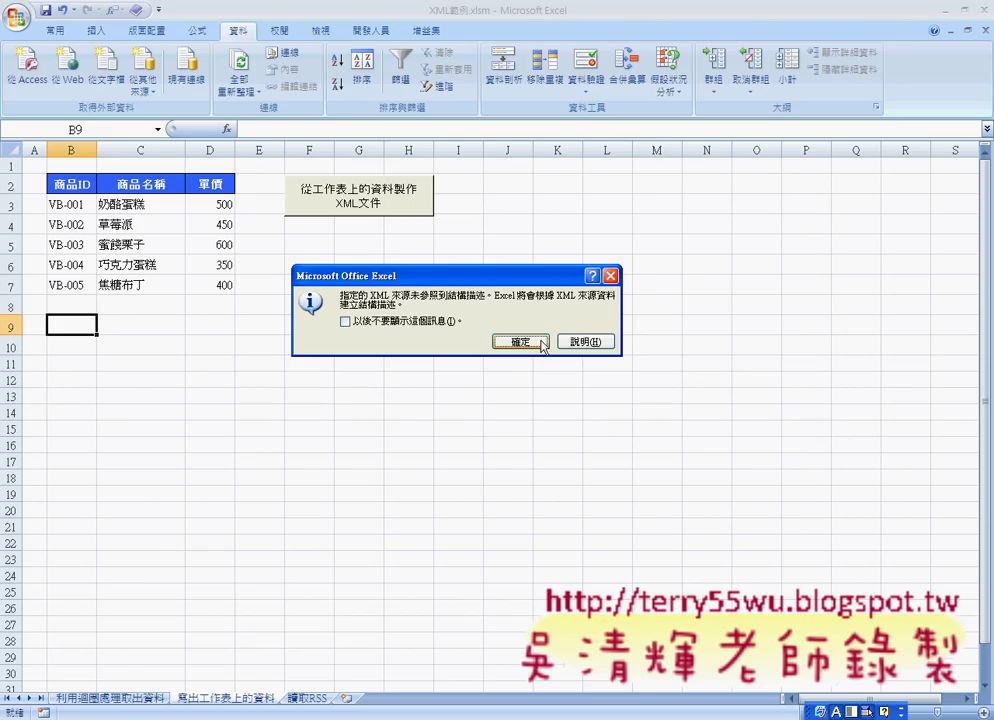
# Accept the auto-generated schema and place the XML table at $B$9 in the existing worksheet
pyautogui.click(525, 342)
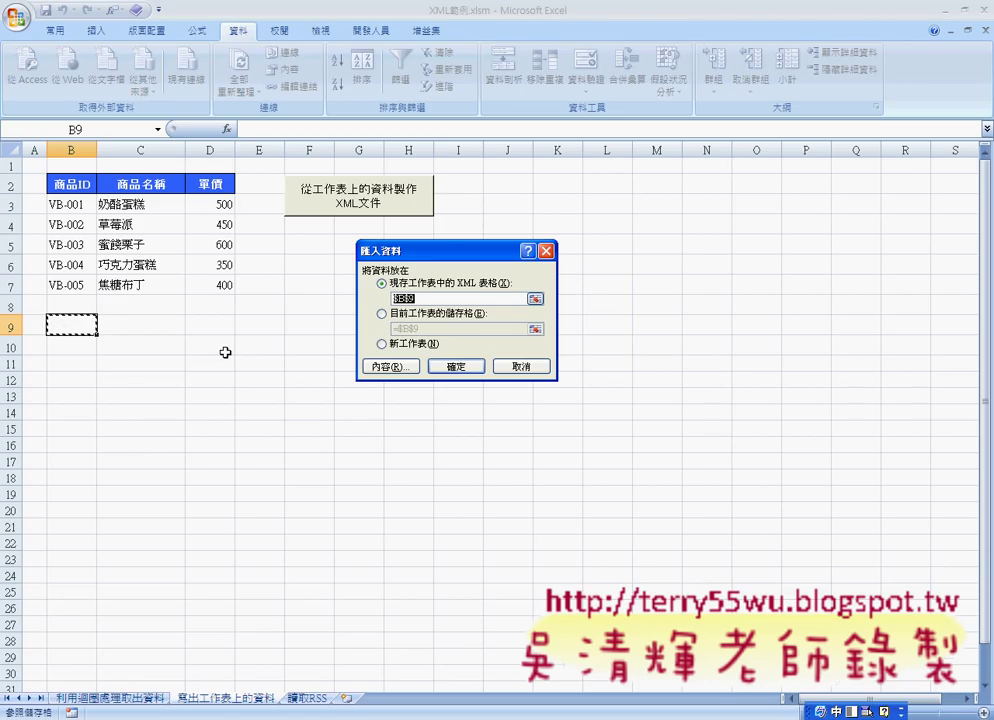
pyautogui.click(456, 367)
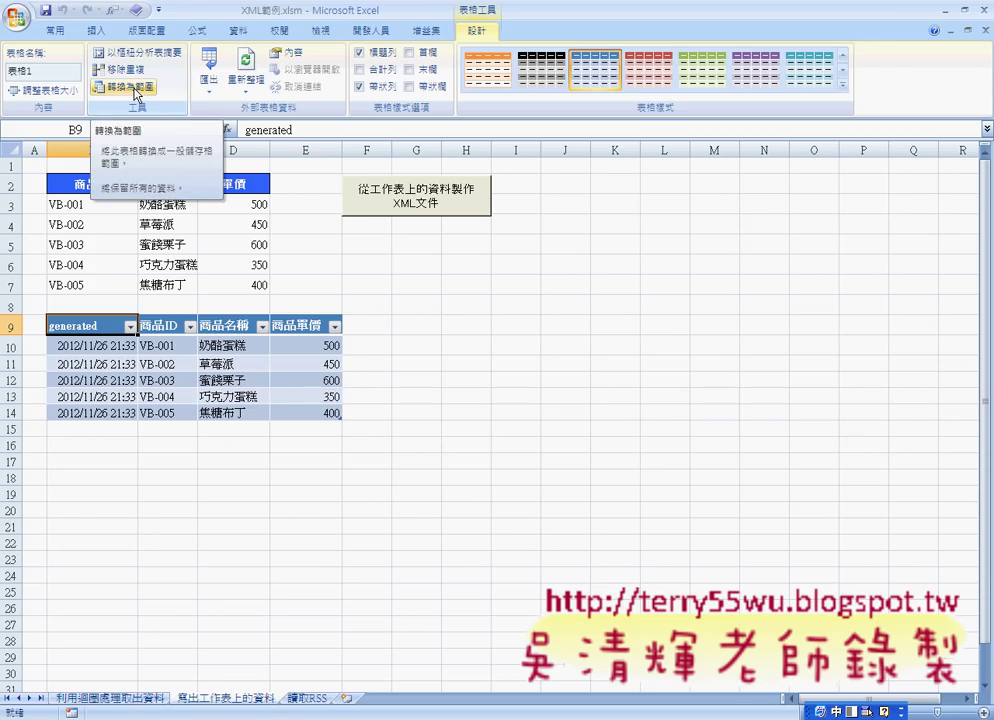
# Convert the B9:E14 table to a normal range and check the date value in B11
pyautogui.click(133, 90)
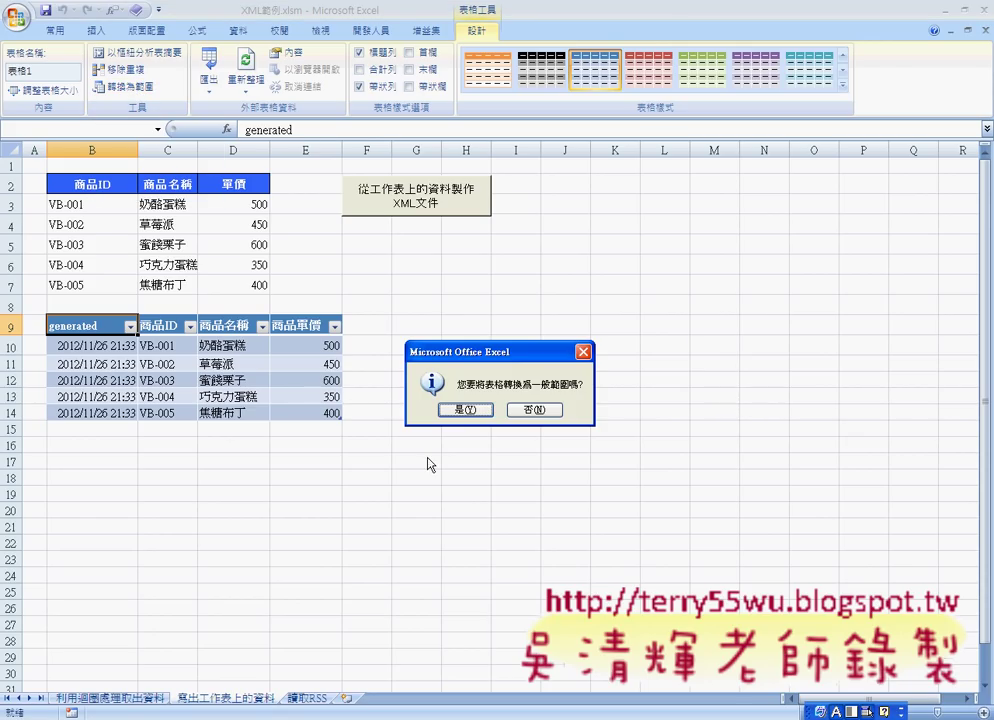
pyautogui.click(466, 409)
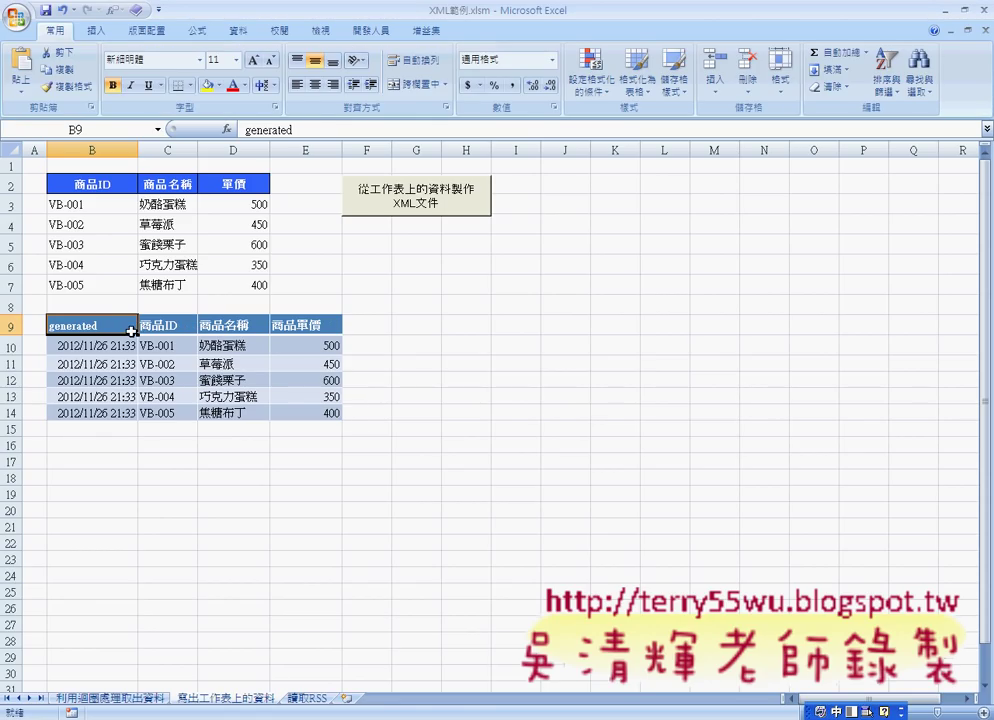
pyautogui.click(125, 364)
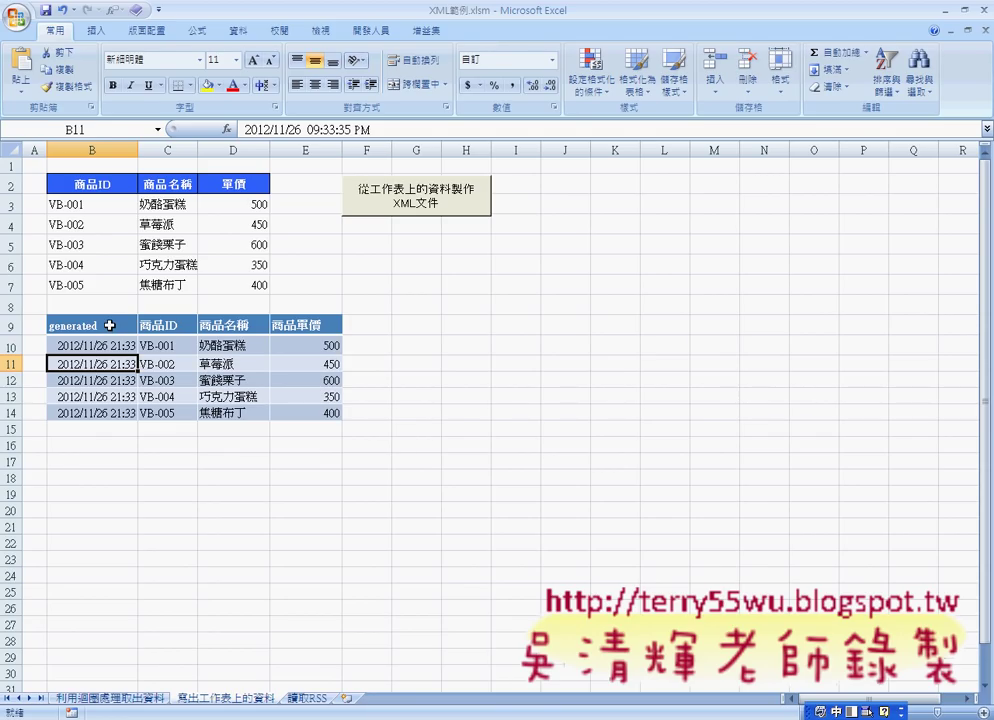
# Select the timestamps in B9:B14, then view the Module2 macro code in the Visual Basic editor
pyautogui.moveTo(110, 325); pyautogui.dragTo(117, 411)
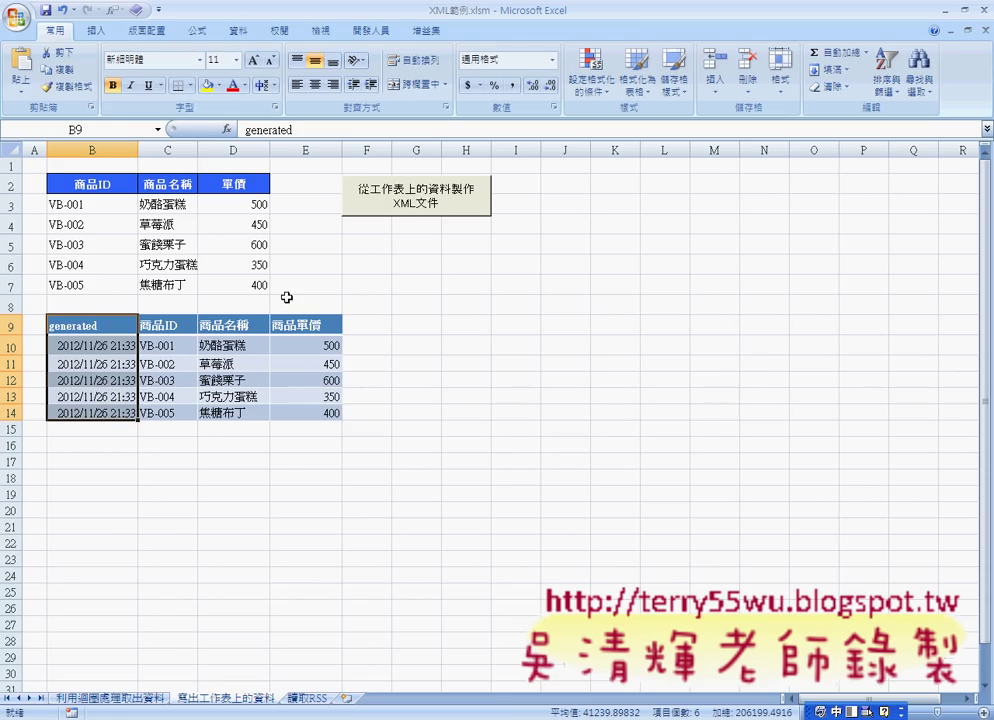
pyautogui.click(235, 30)
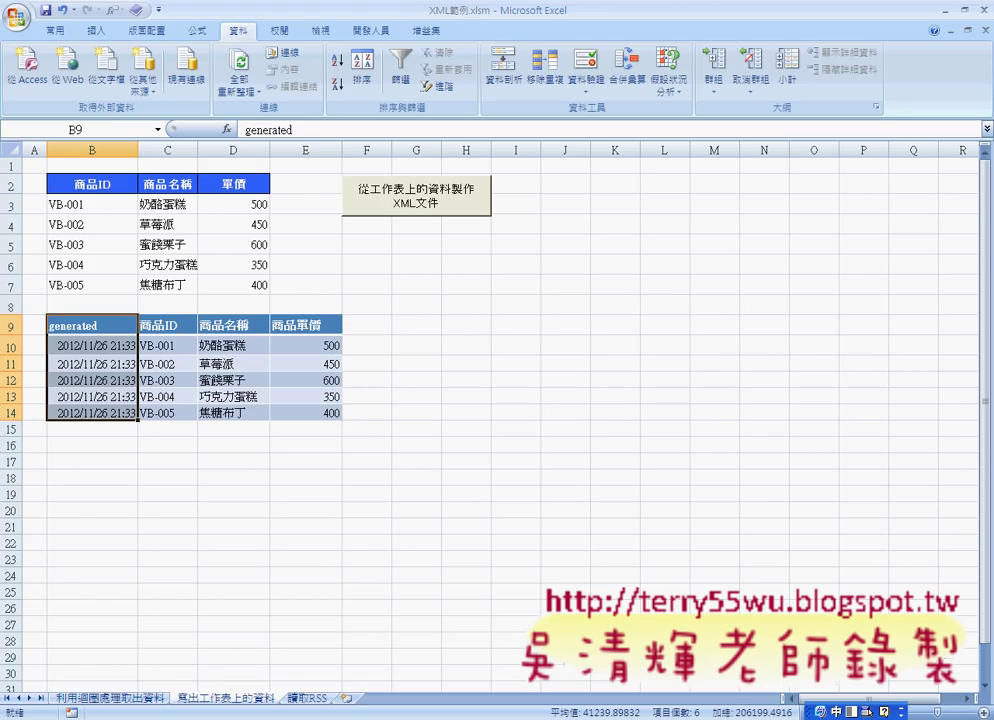
pyautogui.click(385, 30)
pyautogui.click(32, 66)
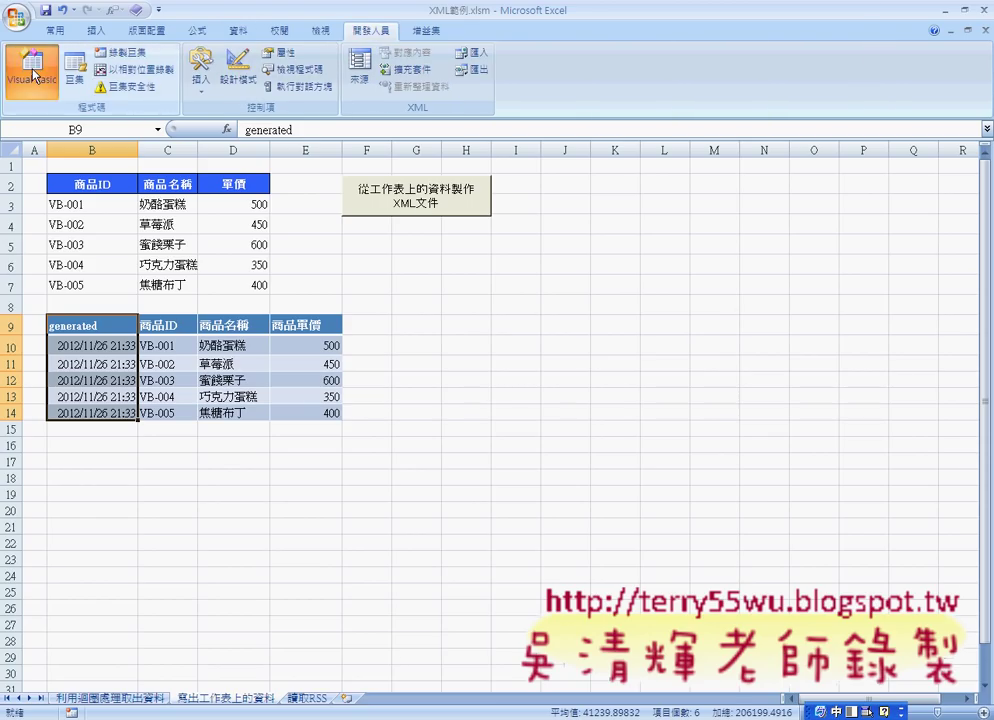
pyautogui.scroll(2, 274, 297)
pyautogui.scroll(4, 274, 297)
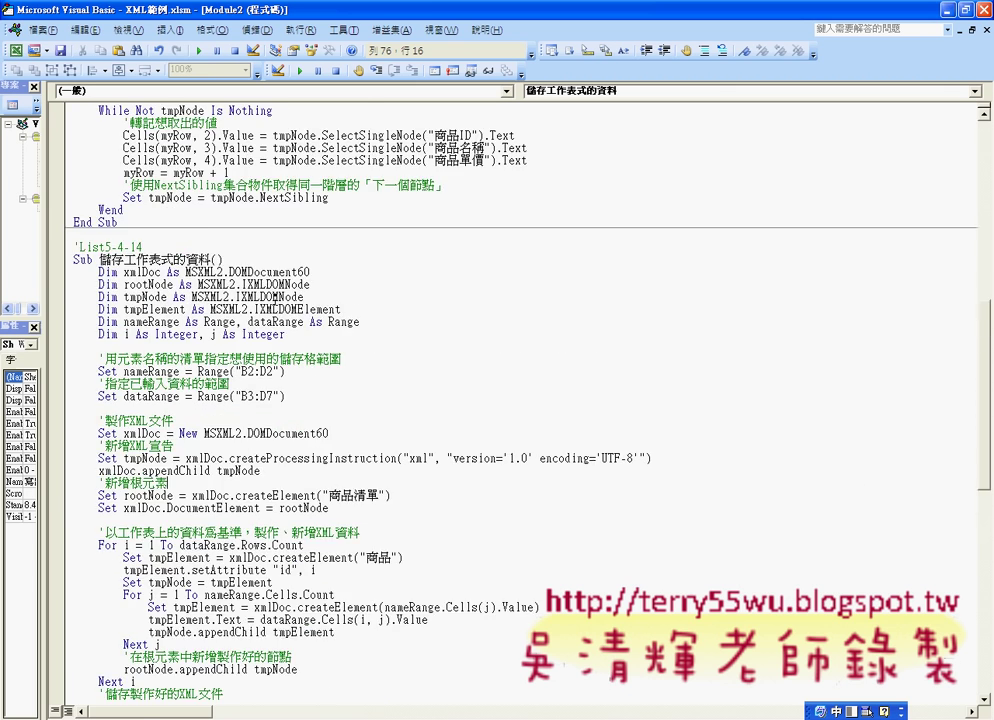
pyautogui.scroll(4, 274, 297)
pyautogui.scroll(4, 274, 298)
pyautogui.scroll(2, 274, 298)
pyautogui.scroll(3, 274, 298)
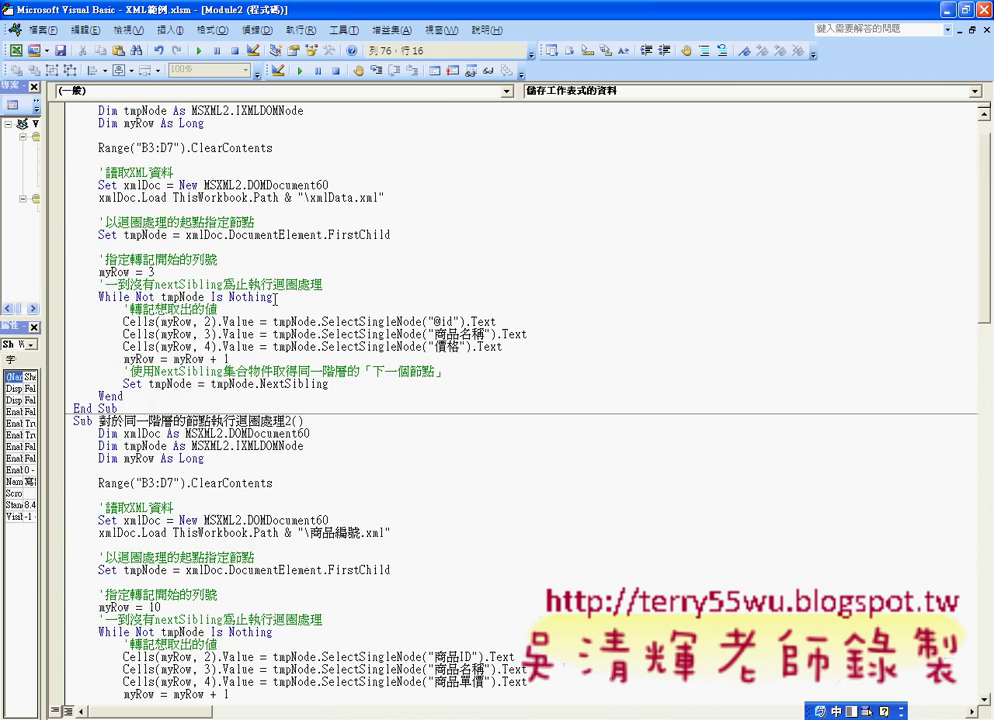
pyautogui.scroll(3, 274, 299)
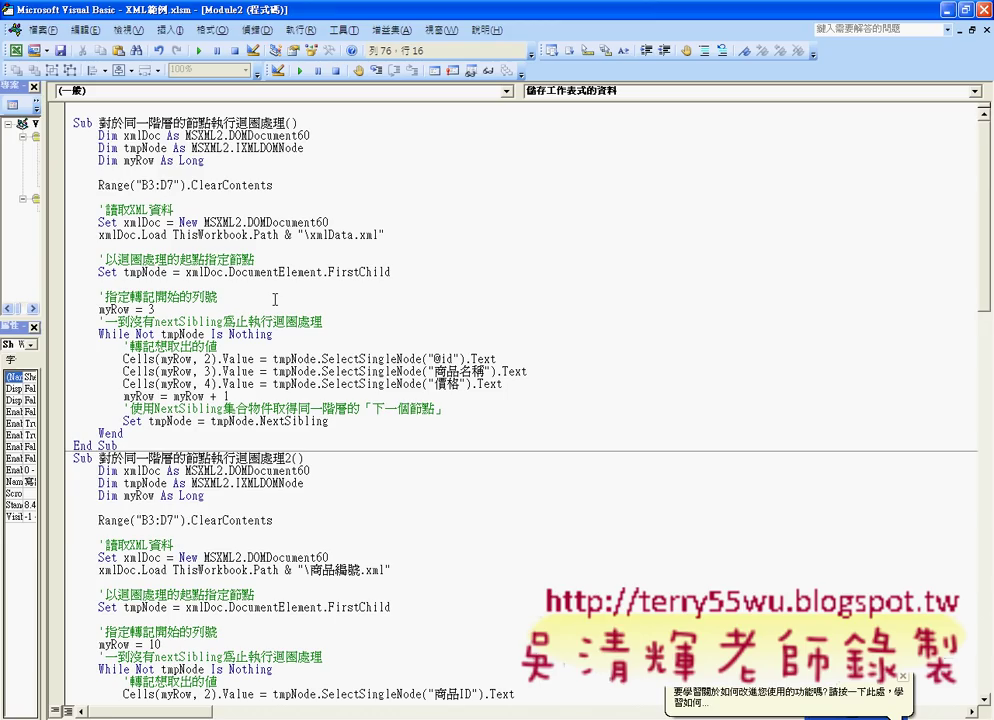
pyautogui.click(981, 9)
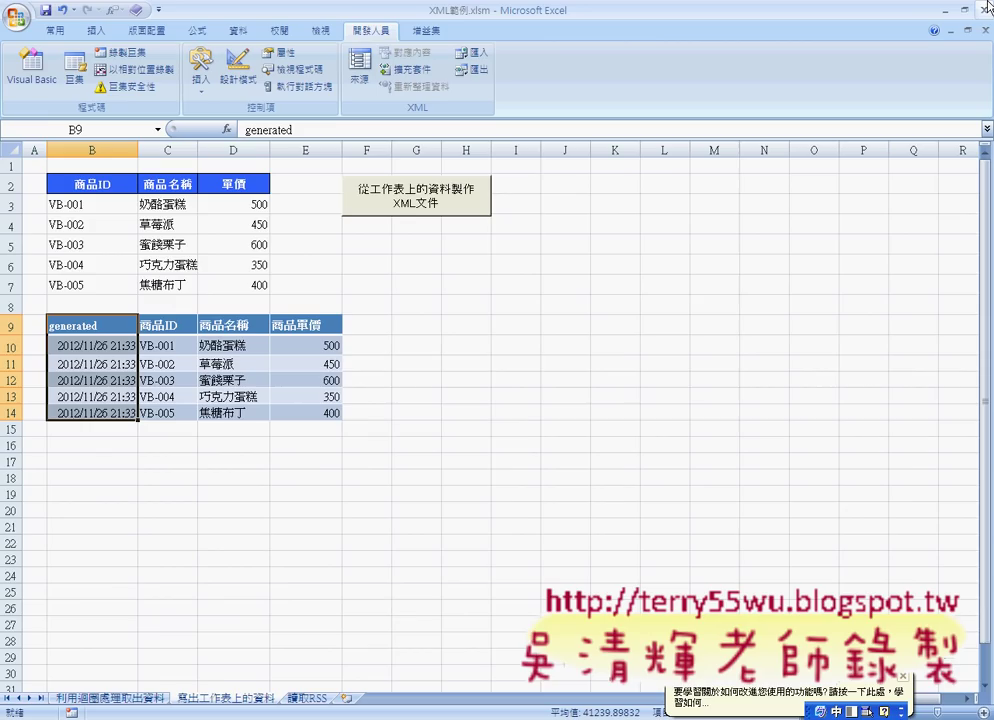